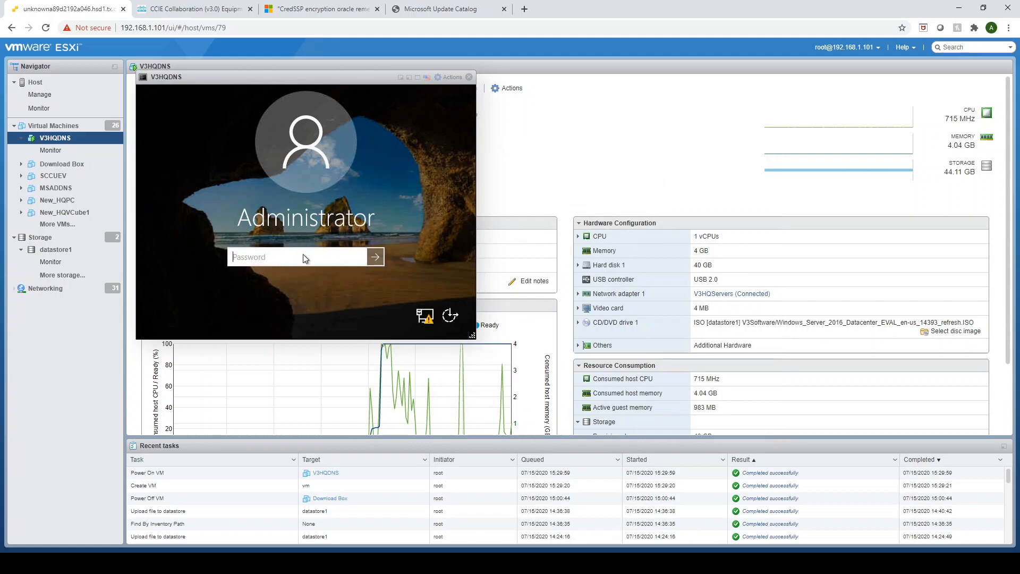
Sign in to the V3HQDNS server as Administrator with the account password and enlarge its console window.
type("••••••")
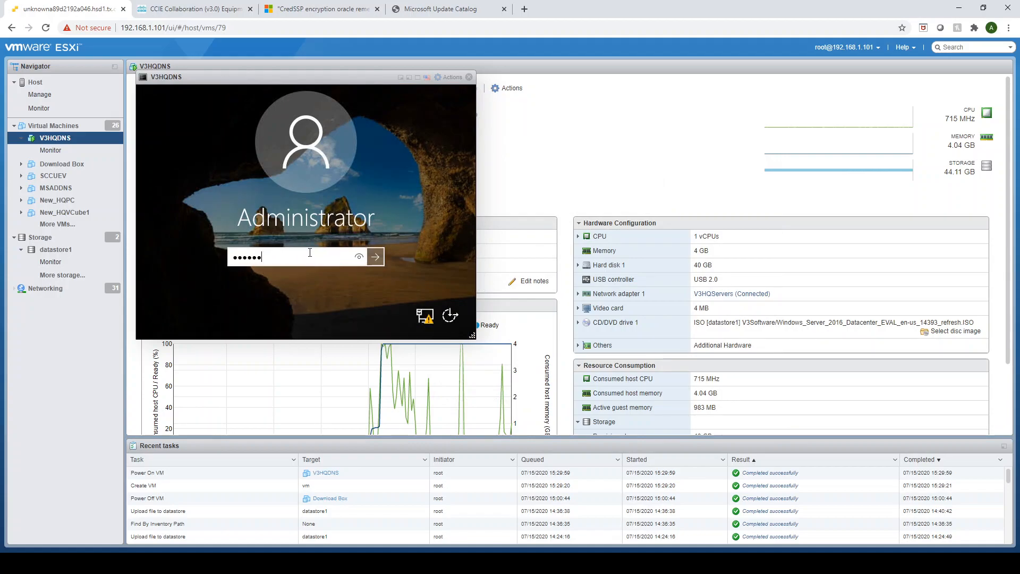
type("•")
key("Return")
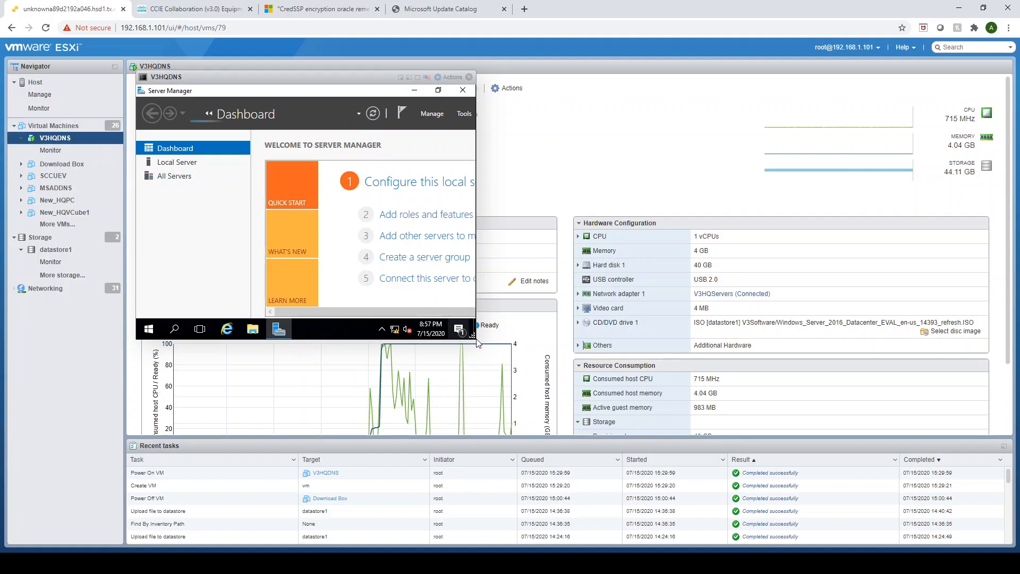
left_click_drag(473, 335, 673, 496)
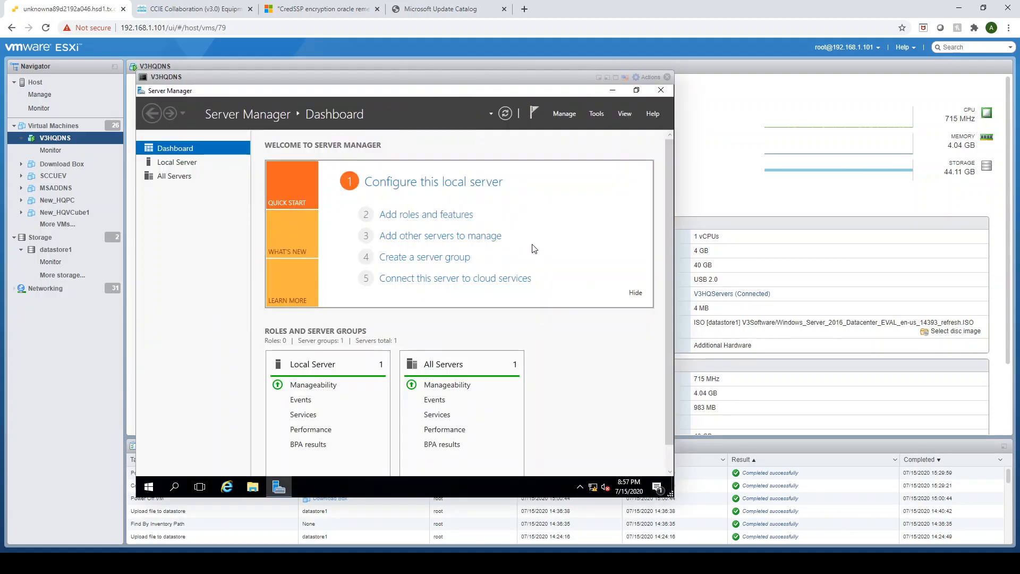
Begin adding roles and features with a role-based or feature-based installation on the server from the server pool.
left_click(444, 215)
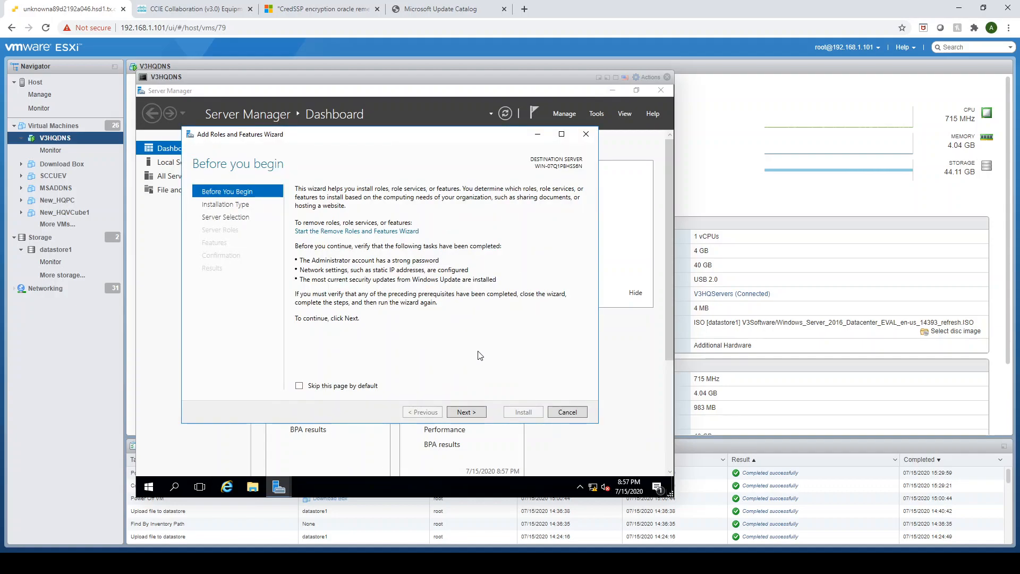
left_click(466, 413)
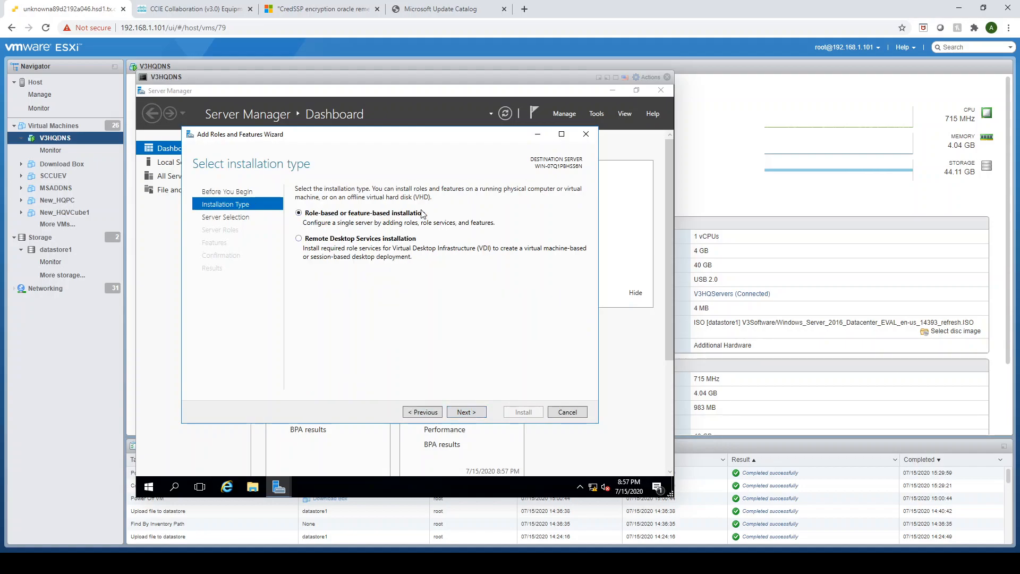
left_click(466, 411)
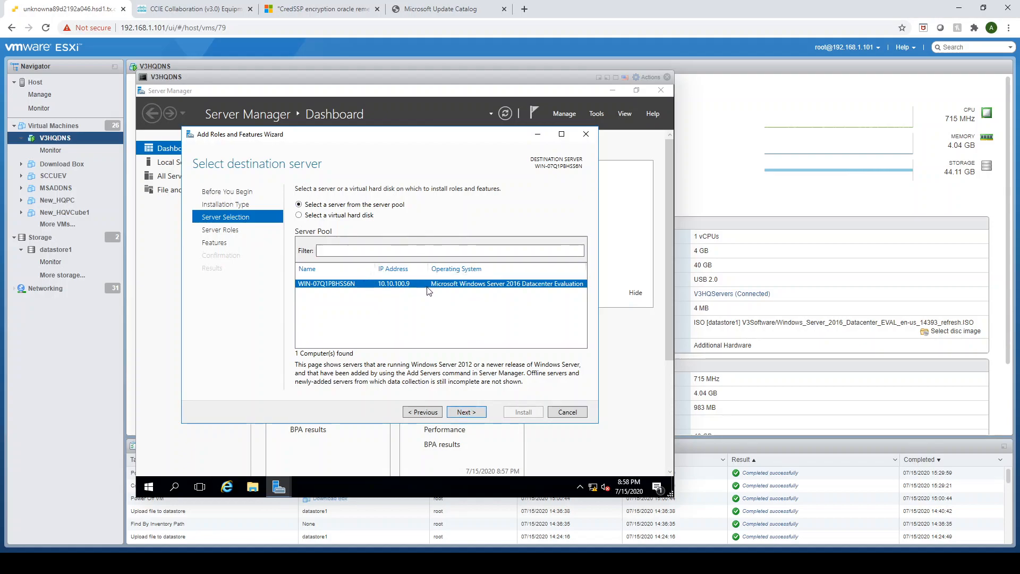
left_click(466, 412)
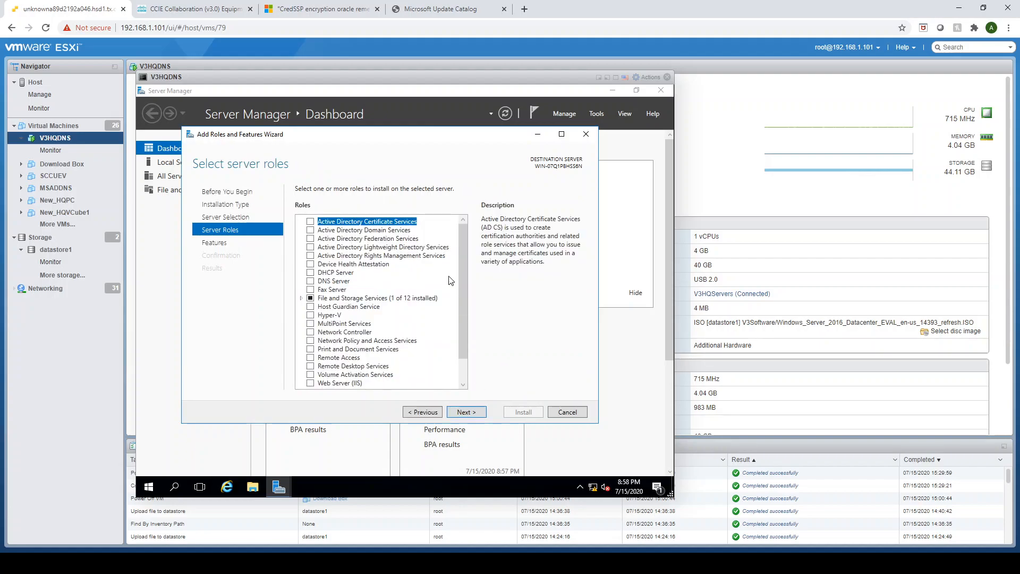
Select the Active Directory Domain Services role with its required features and management tools, keeping the default feature selection.
left_click(310, 230)
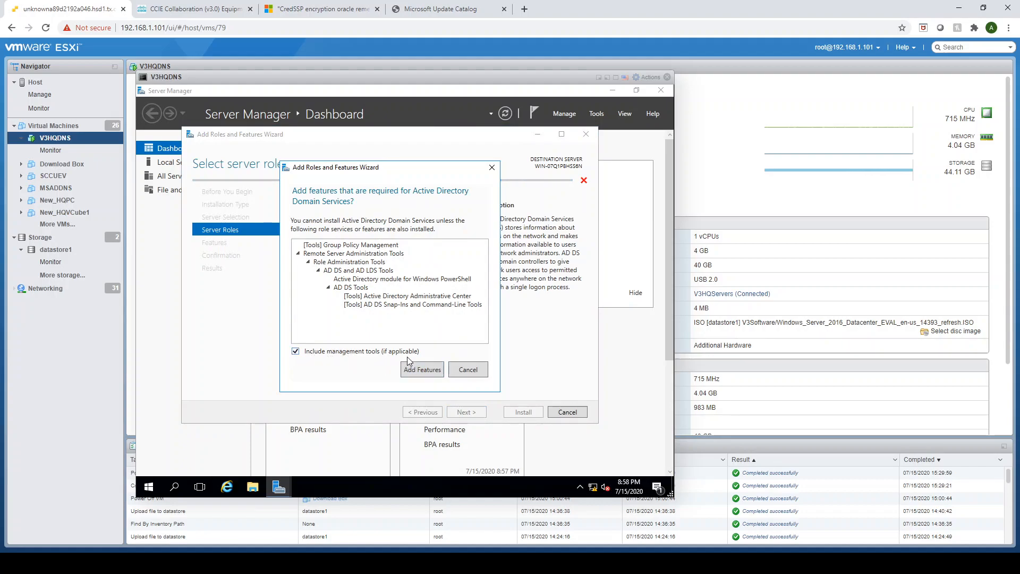
left_click(415, 372)
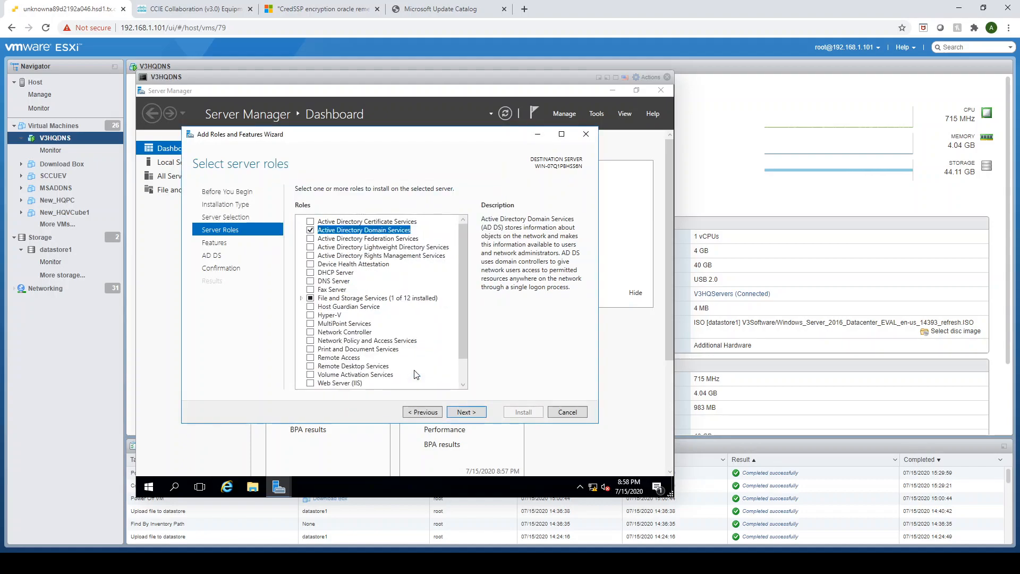
left_click(467, 411)
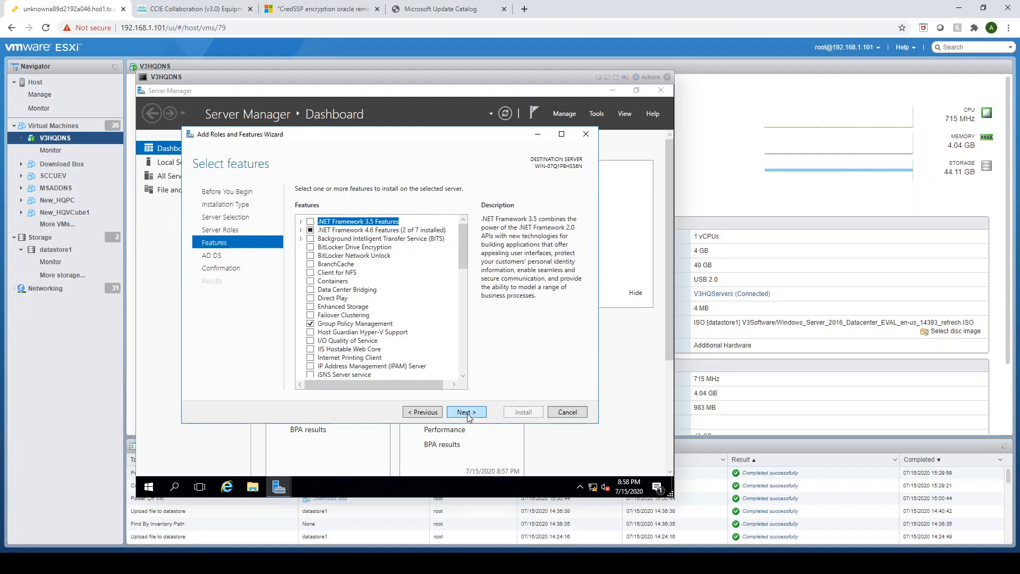
left_click(467, 413)
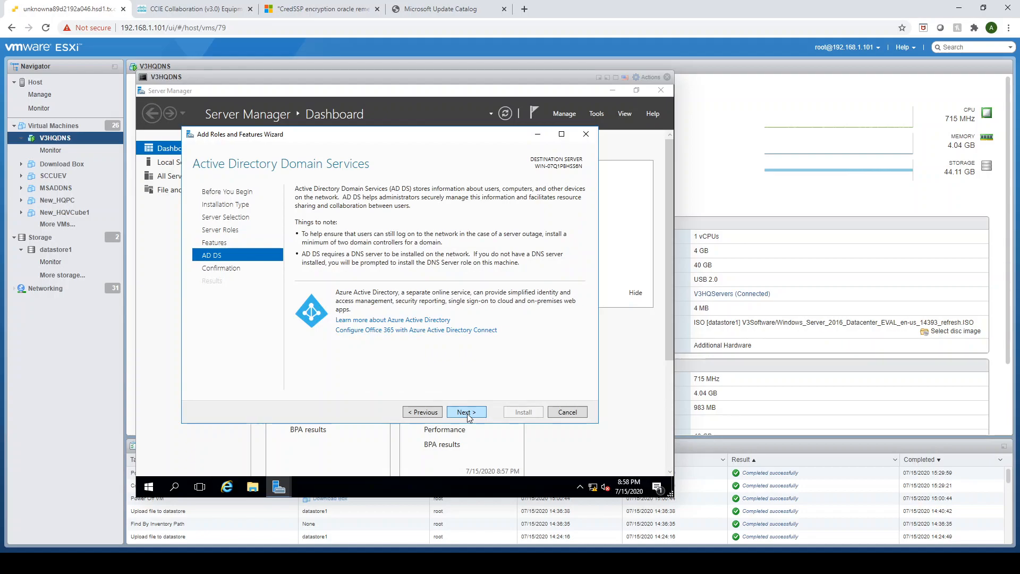
left_click(466, 413)
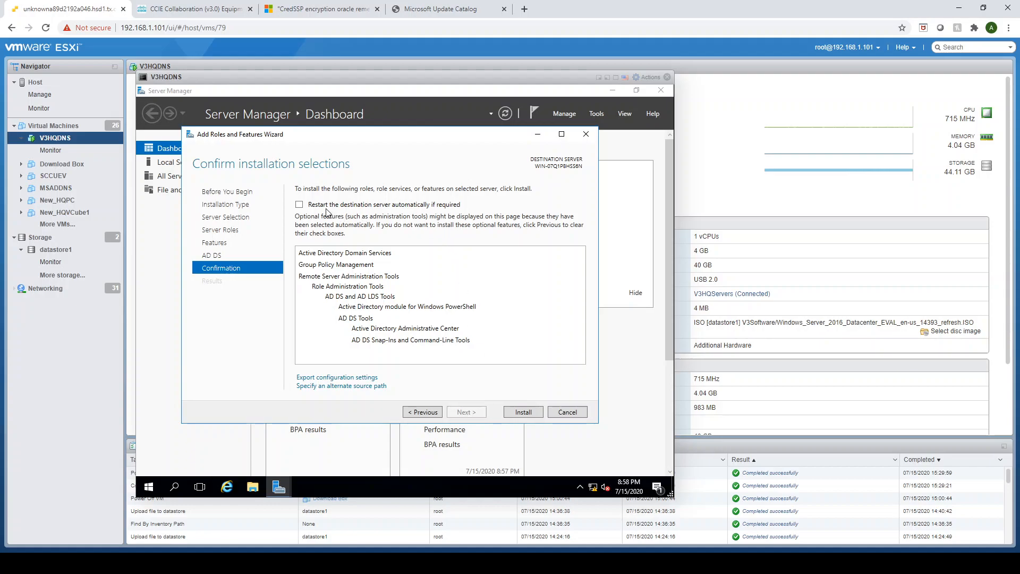
Allow automatic restart of the destination server, install the selected role and features, and close the wizard.
left_click(300, 204)
left_click(438, 324)
left_click(523, 412)
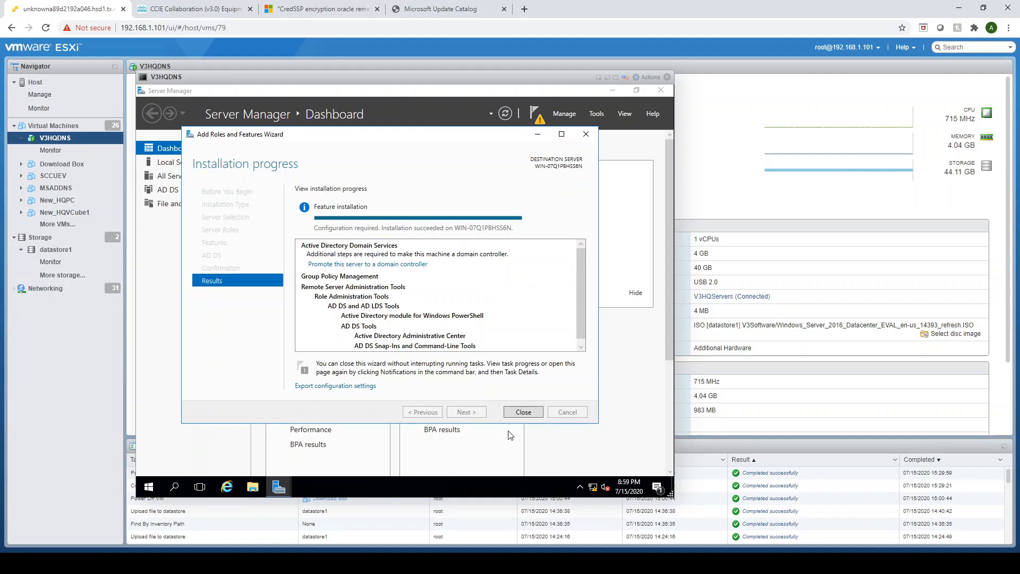
left_click(521, 415)
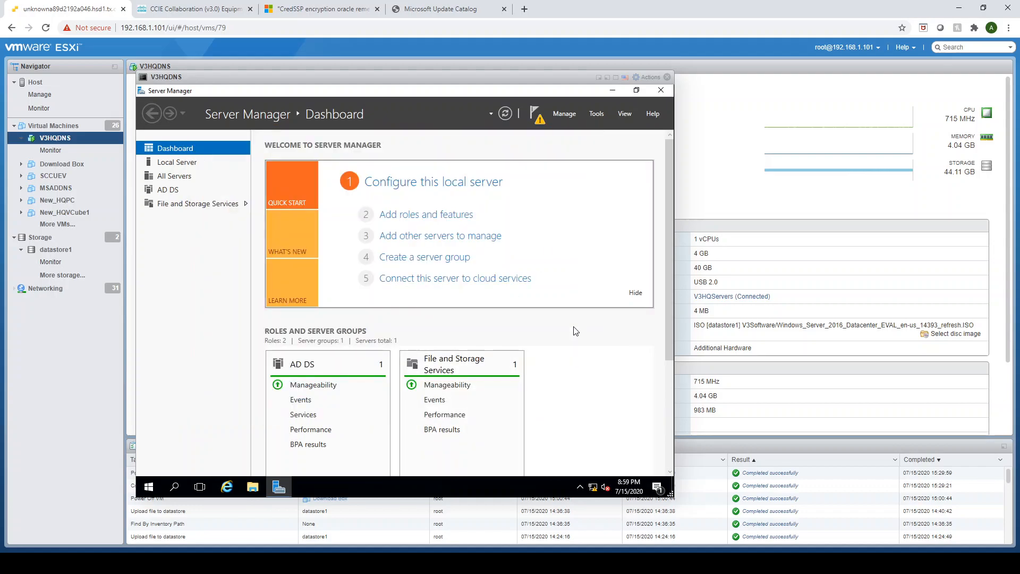
Start promoting the server to a domain controller, adding a new forest with root domain name 1pnt.com.
left_click(539, 123)
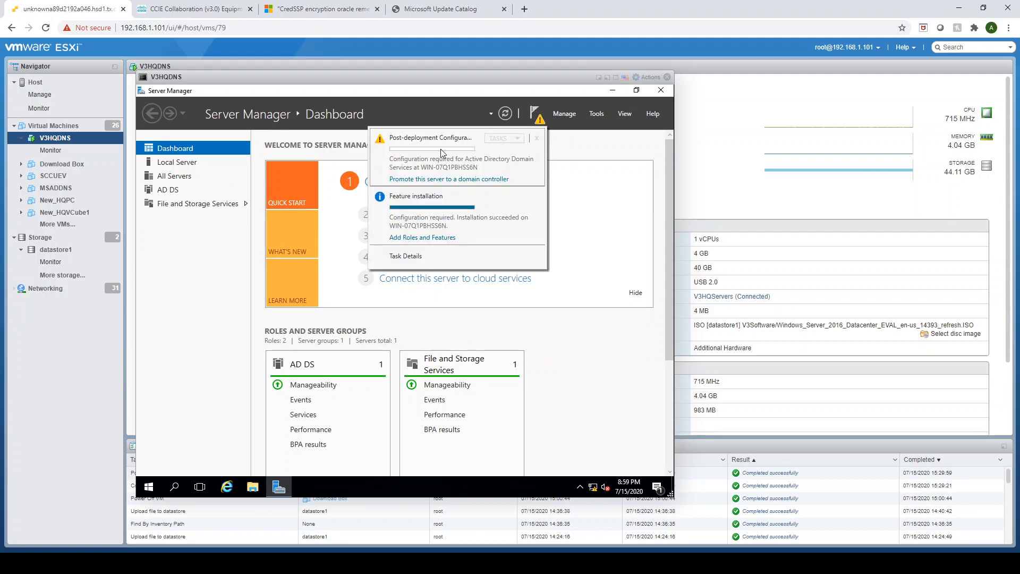
left_click(434, 179)
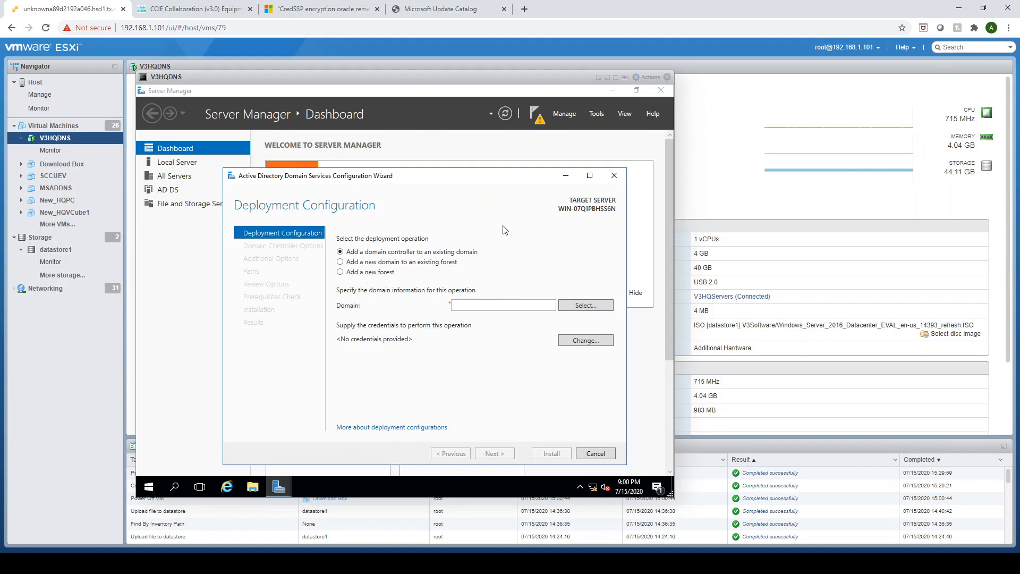
left_click(341, 272)
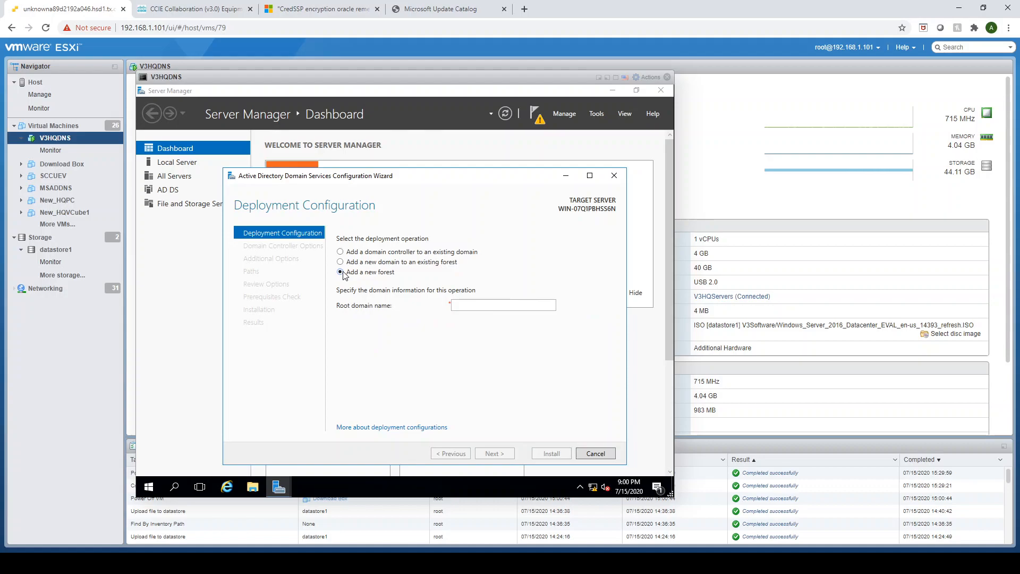
left_click(487, 306)
type("1pnt.com")
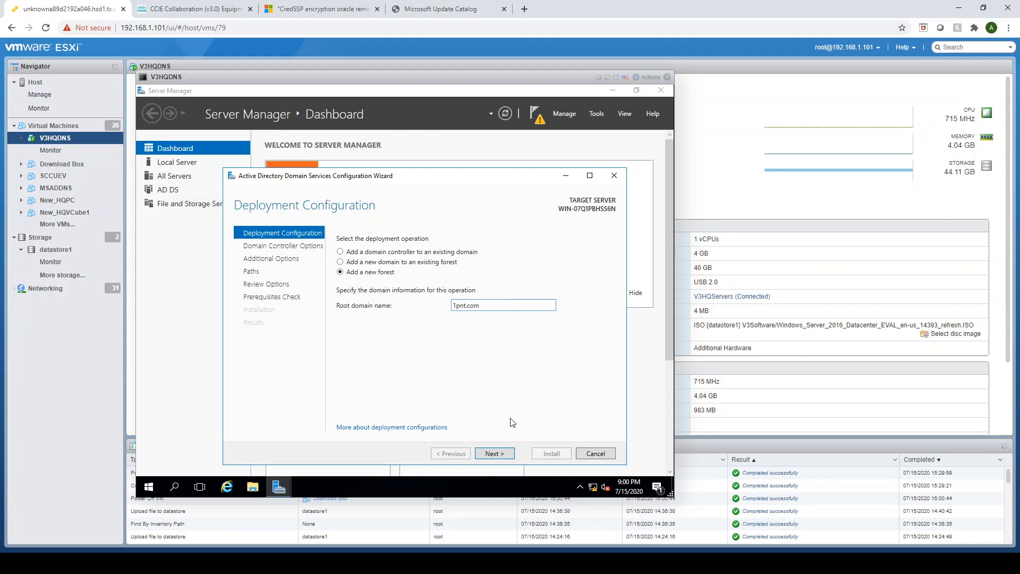
left_click(498, 453)
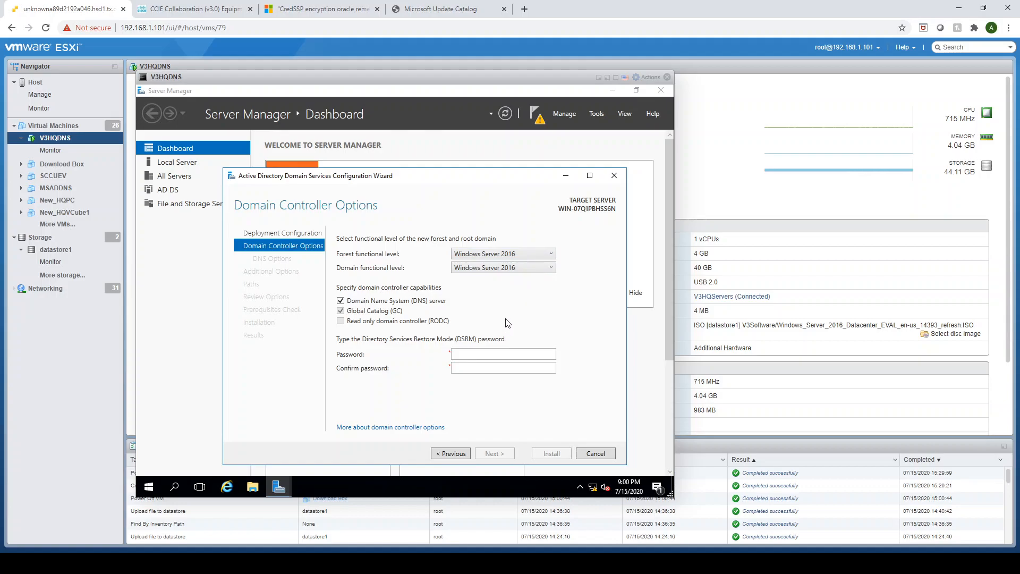
Enter and confirm the Directory Services Restore Mode password, keeping the default functional levels and domain controller capabilities.
left_click(487, 354)
left_click(491, 369)
type("d")
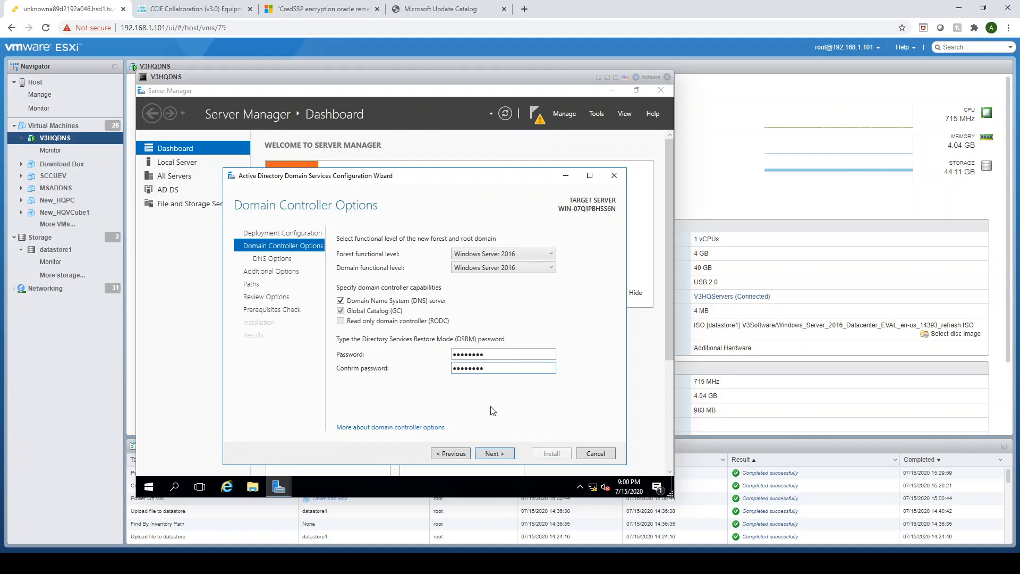
left_click(494, 454)
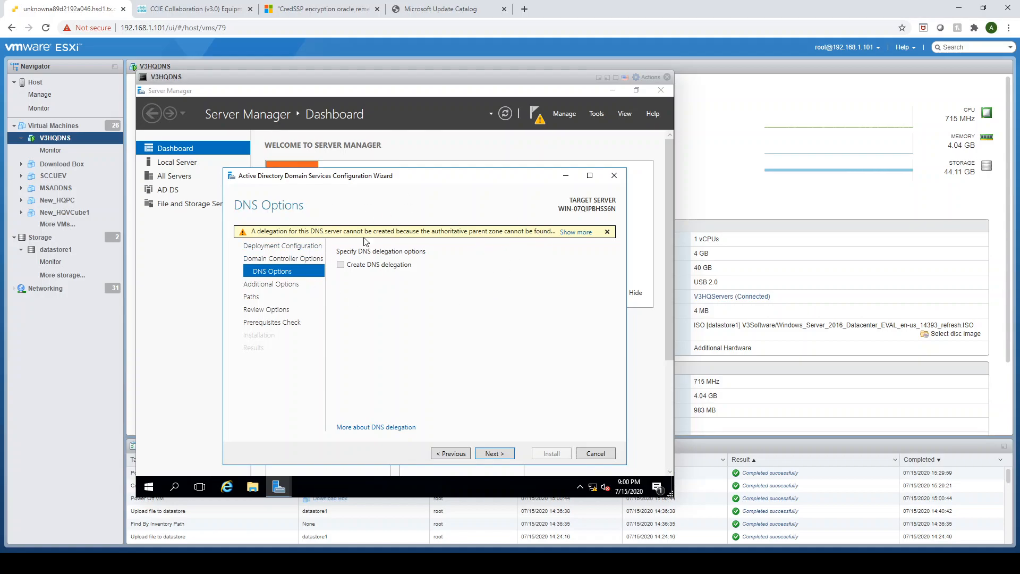
Accept the default DNS options, NetBIOS domain name 1PNT and folder paths, review the selections, and run the prerequisites check.
left_click(494, 454)
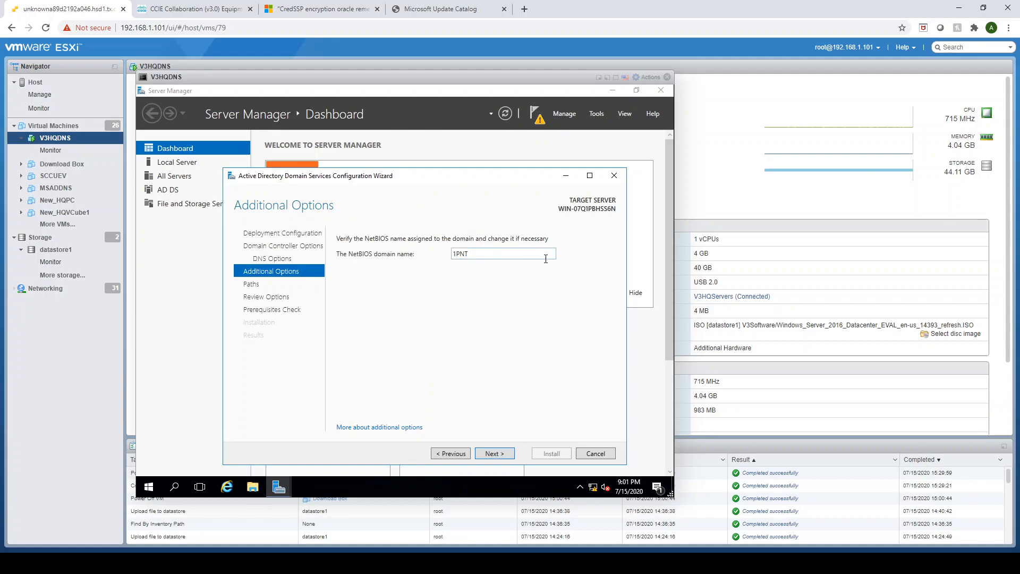
left_click(493, 454)
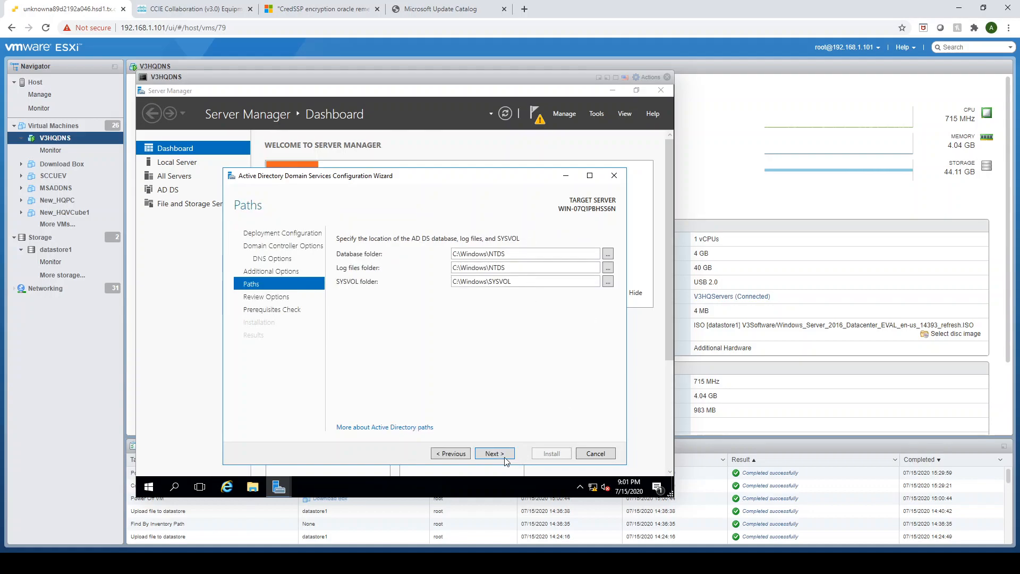
left_click(495, 453)
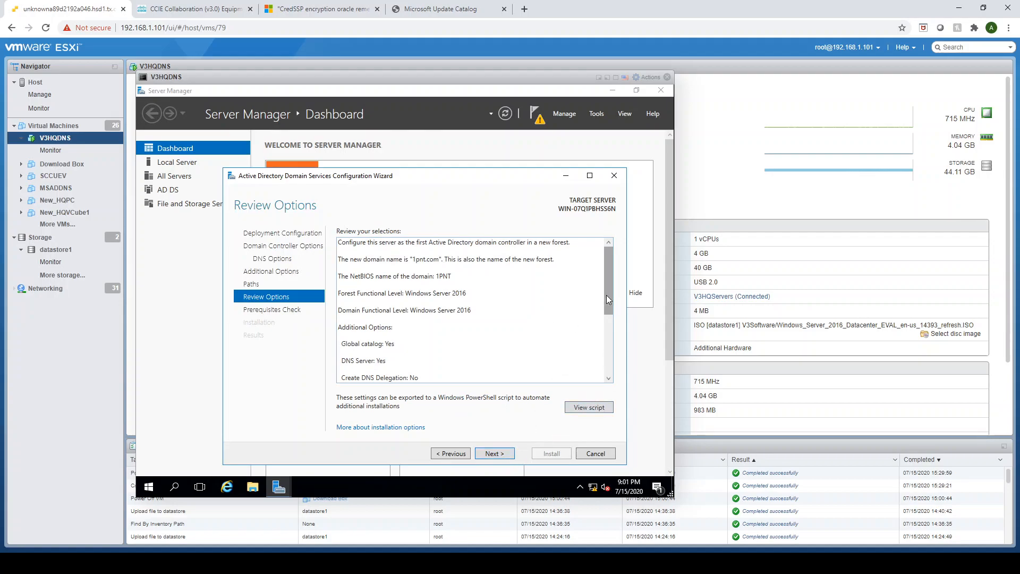
left_click_drag(605, 285, 611, 391)
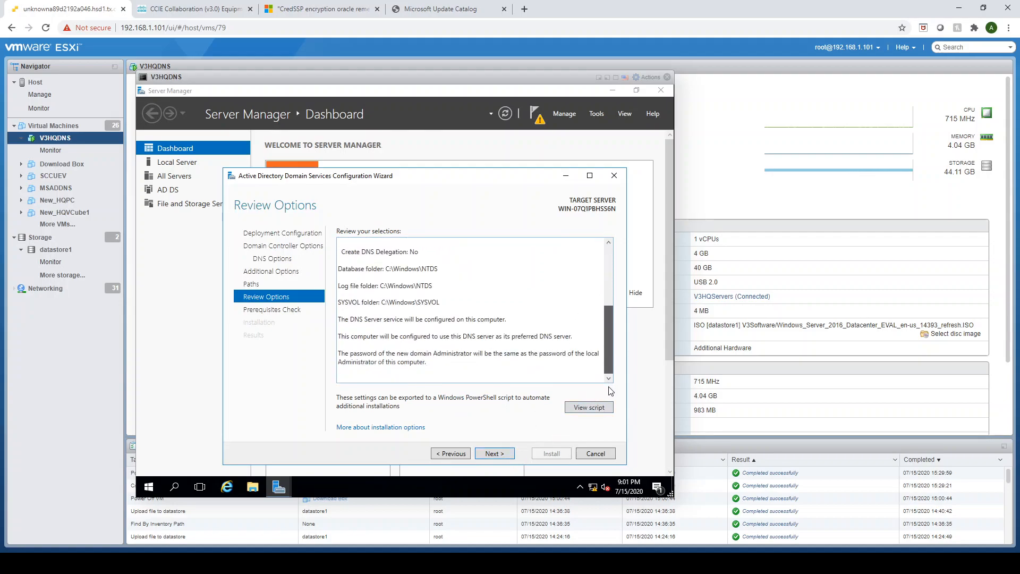
left_click(494, 453)
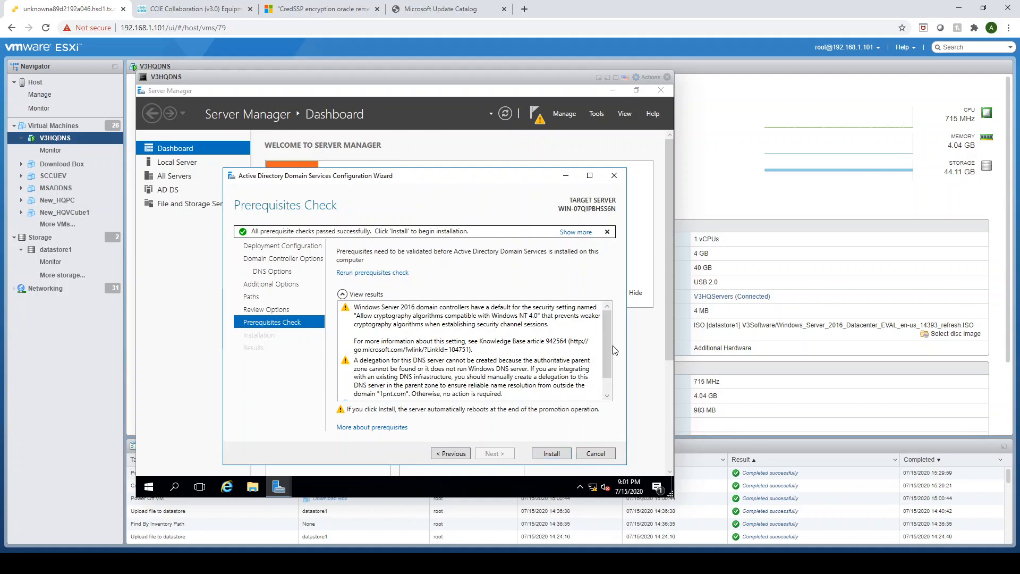
Review the prerequisite results, install the domain controller configuration, and dismiss the restart notice and the wizard.
left_click_drag(608, 349, 607, 379)
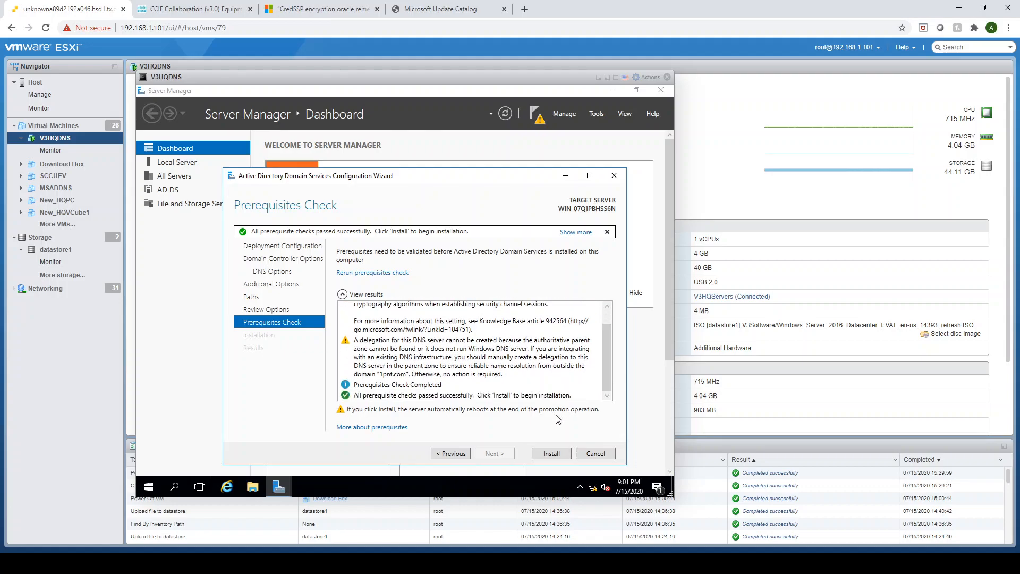
left_click(556, 455)
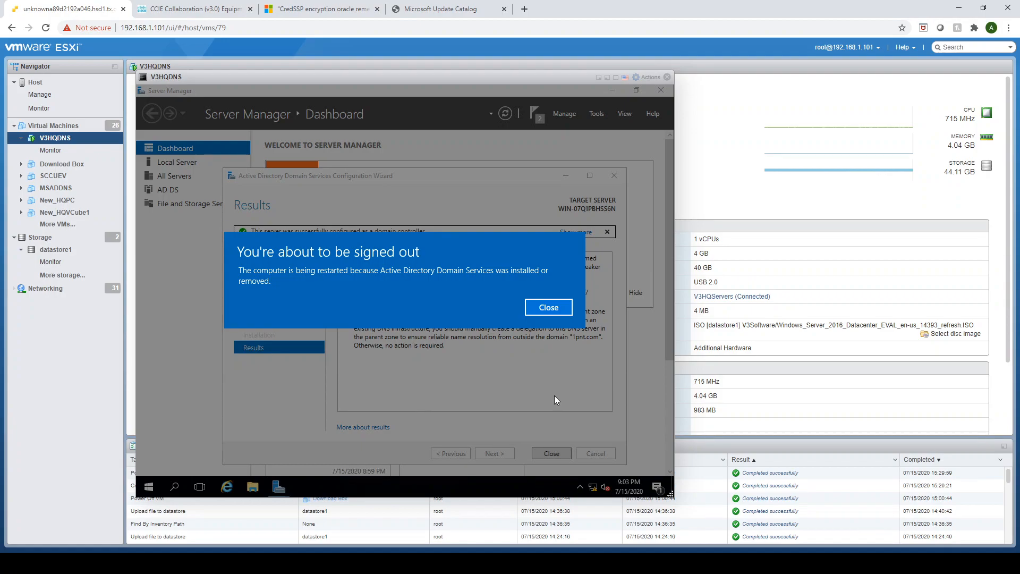
left_click(547, 308)
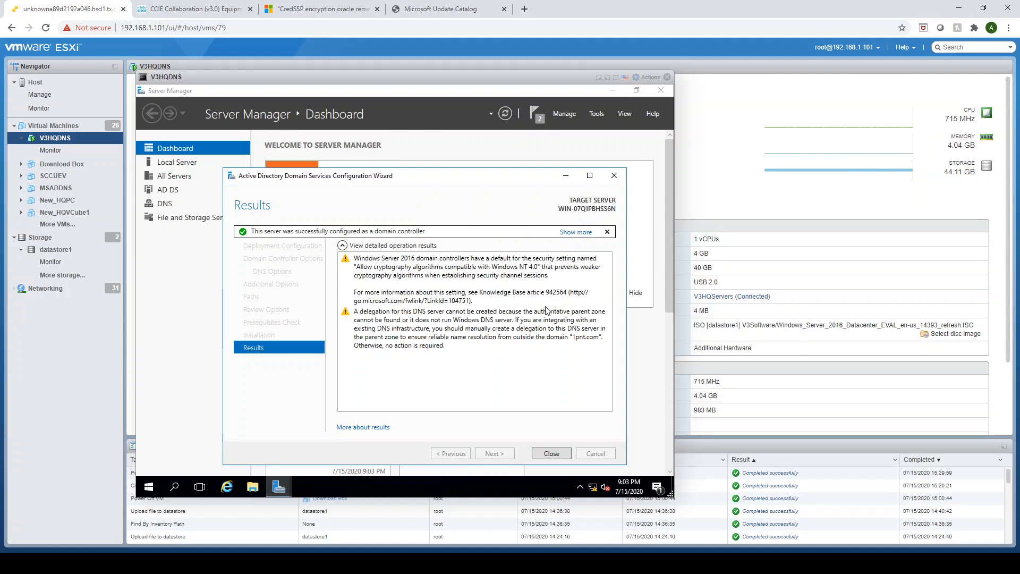
left_click(550, 453)
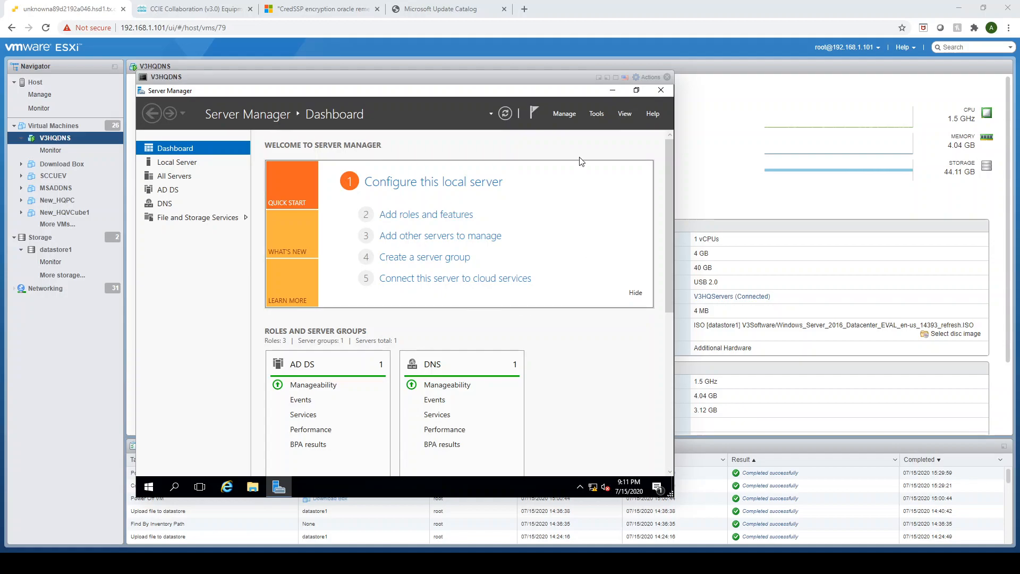
Open Active Directory Users and Computers and show the Users container of the 1pnt.com domain.
left_click(599, 116)
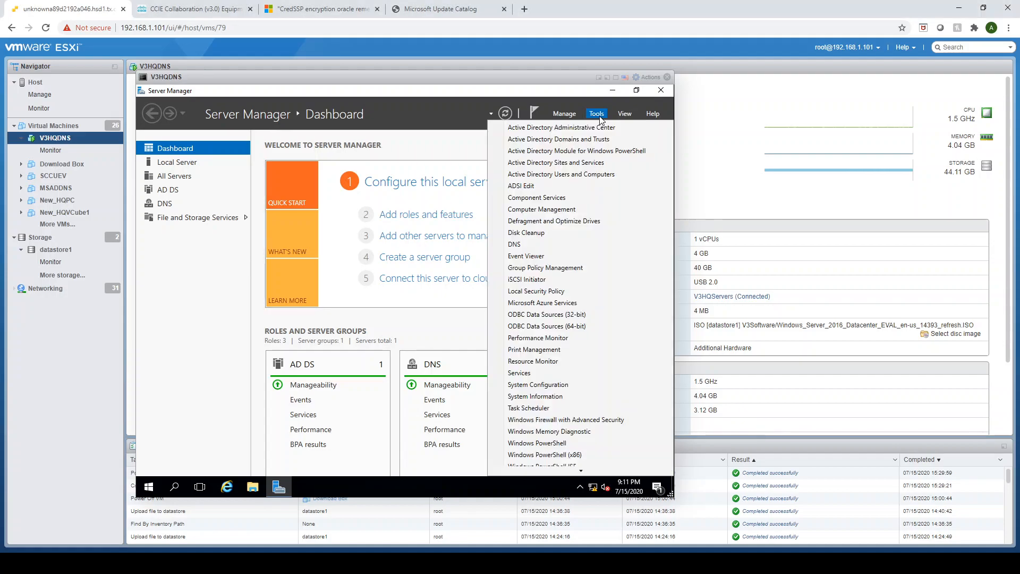
left_click(585, 177)
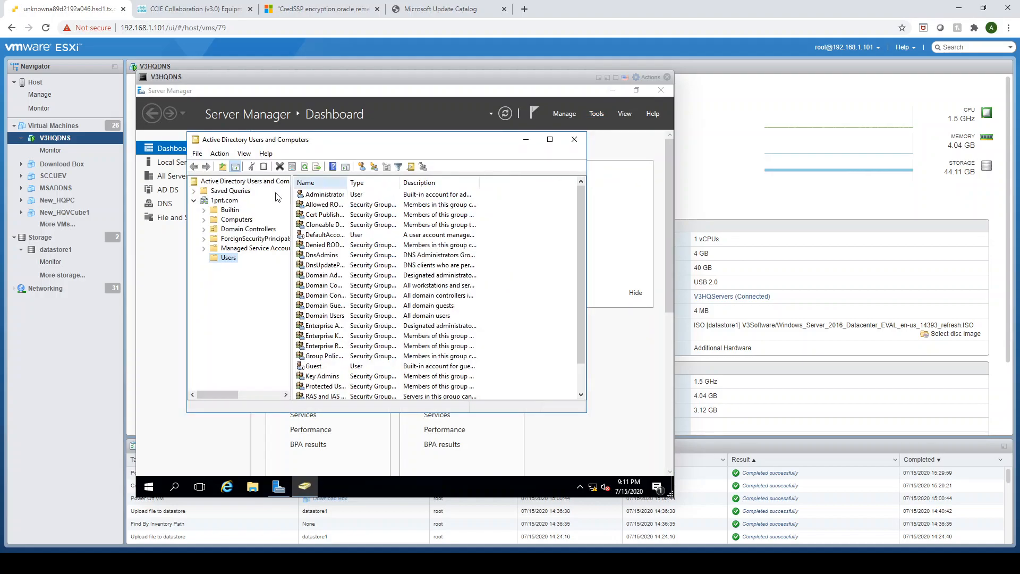
left_click(195, 201)
left_click(193, 201)
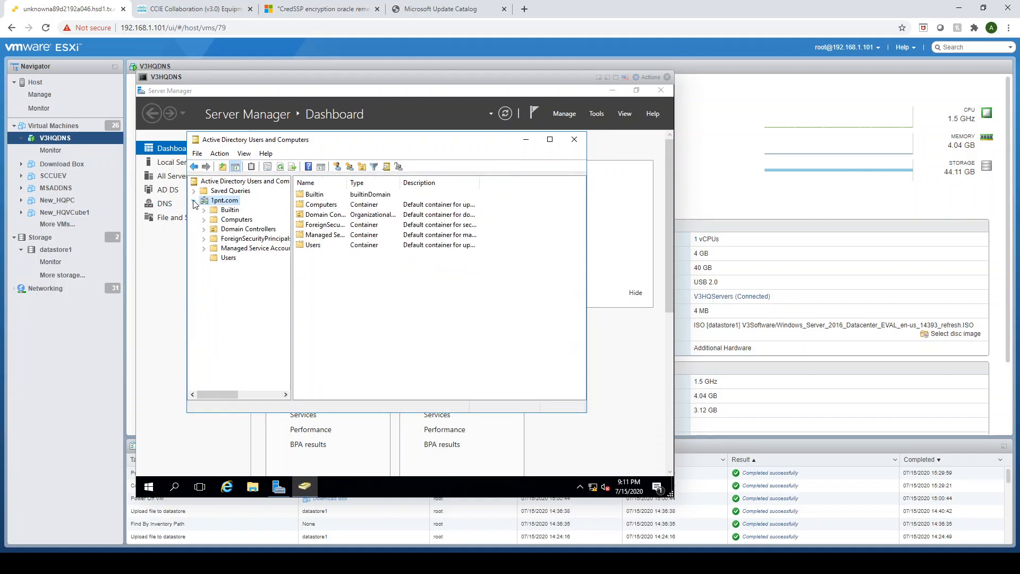
left_click(229, 259)
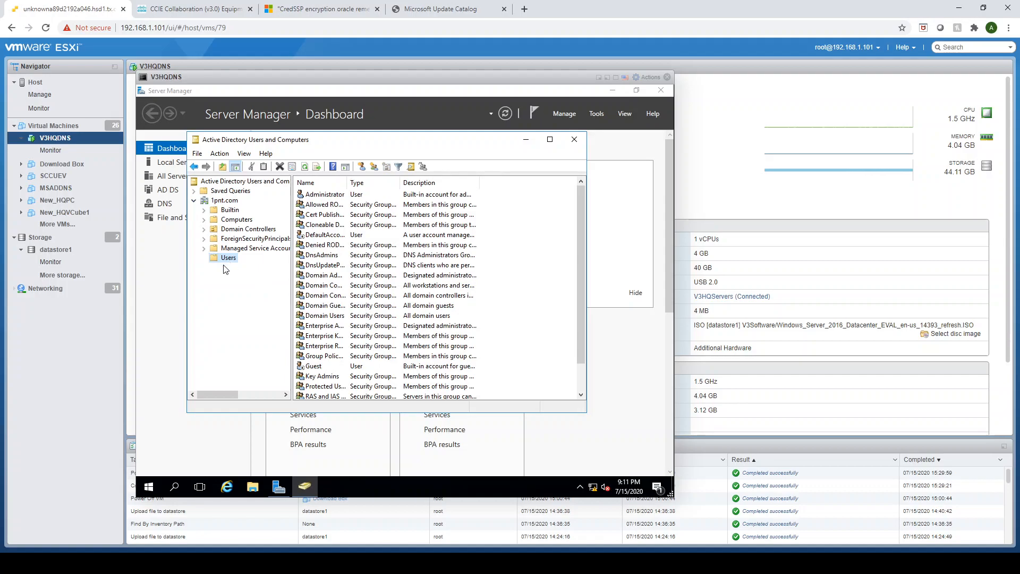
Start a new user in the Users container with first name HQ, last name One and logon name hqone.
right_click(232, 258)
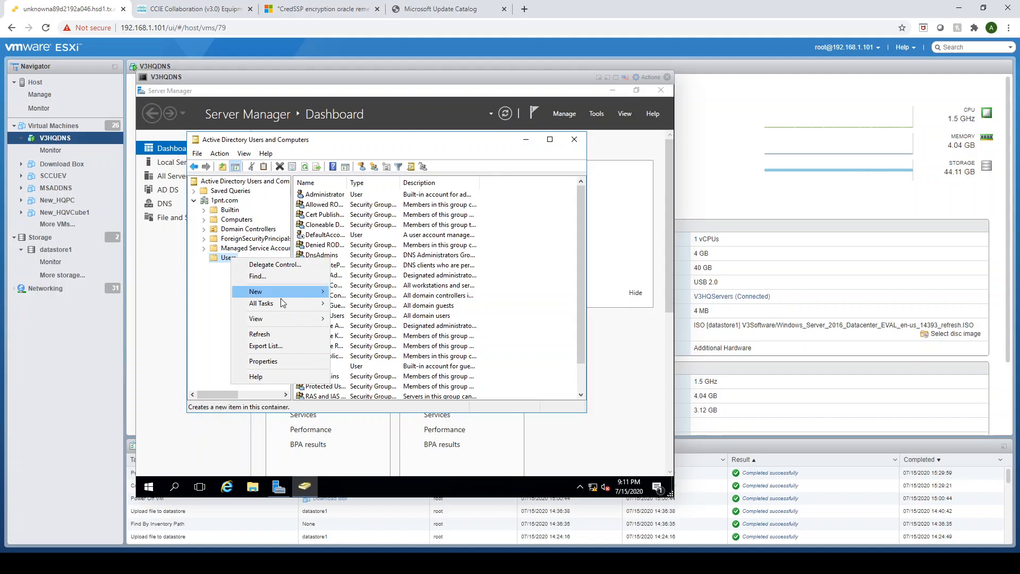
mouse_move(287, 294)
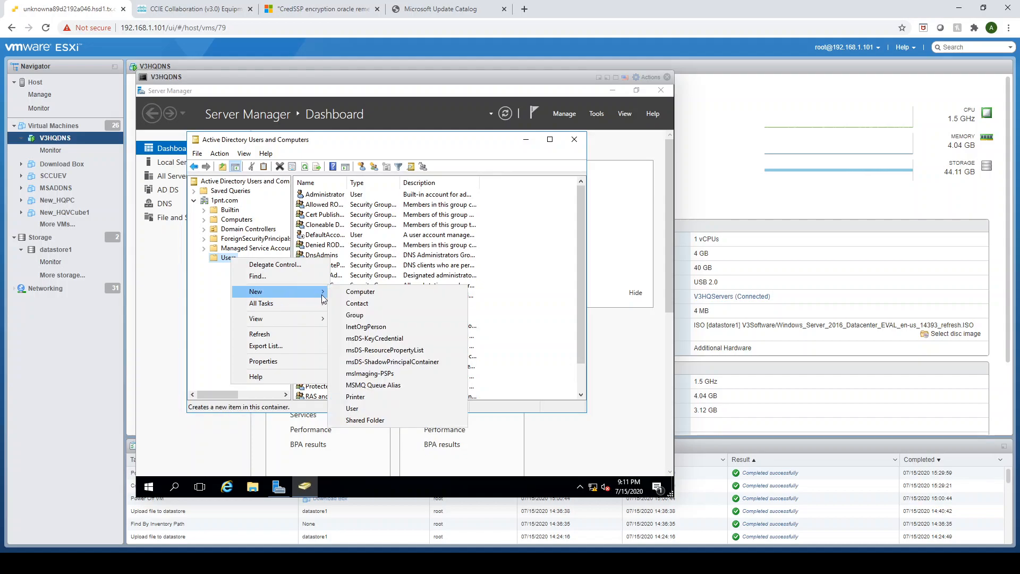
left_click(370, 408)
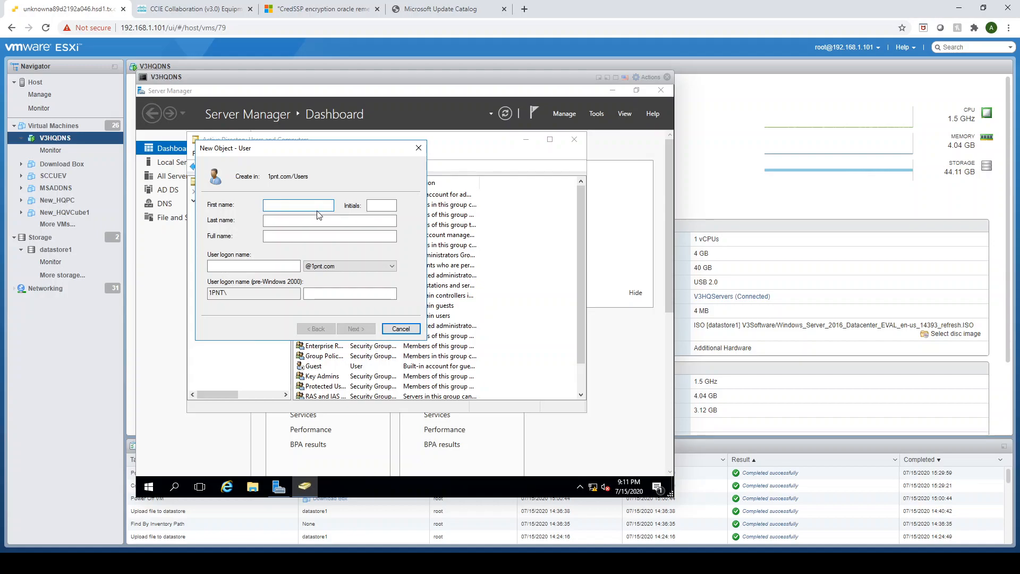
type("HQ")
key("Tab")
type("One")
left_click(270, 264)
type("hqone")
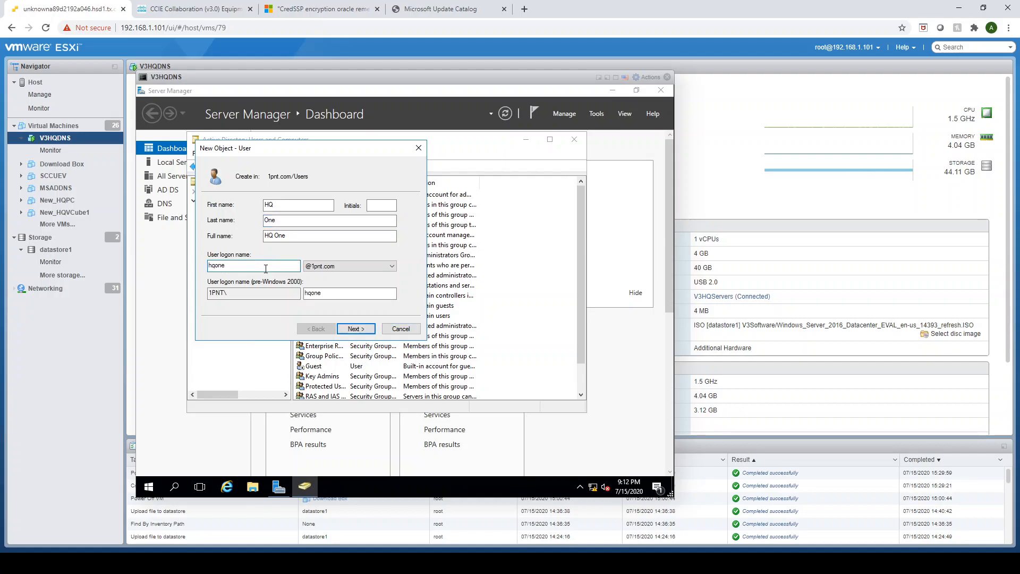
left_click(357, 329)
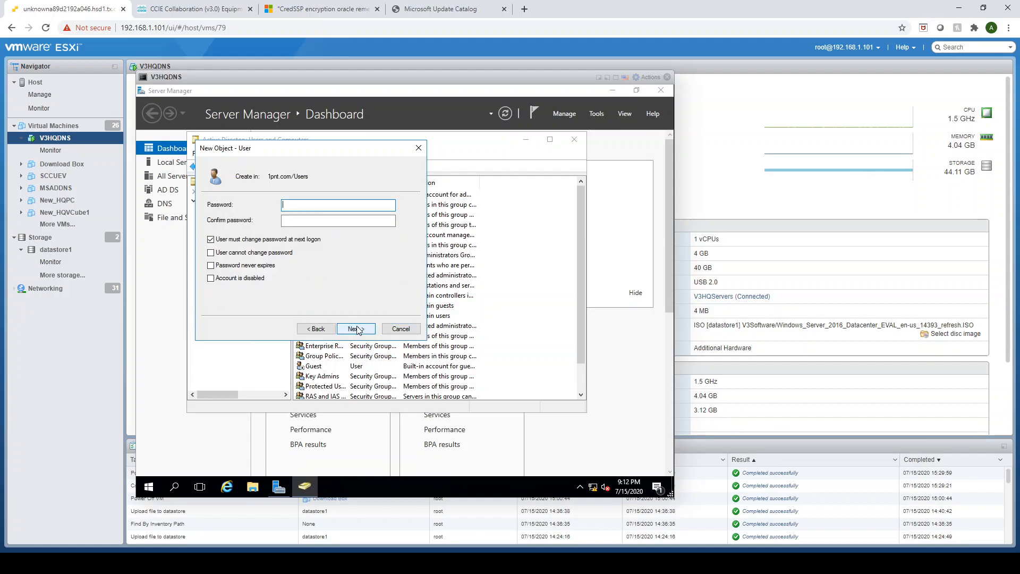
Turn off the password change requirement at next logon, and enable Password never expires and User cannot change password.
left_click(222, 240)
left_click(296, 207)
left_click(211, 266)
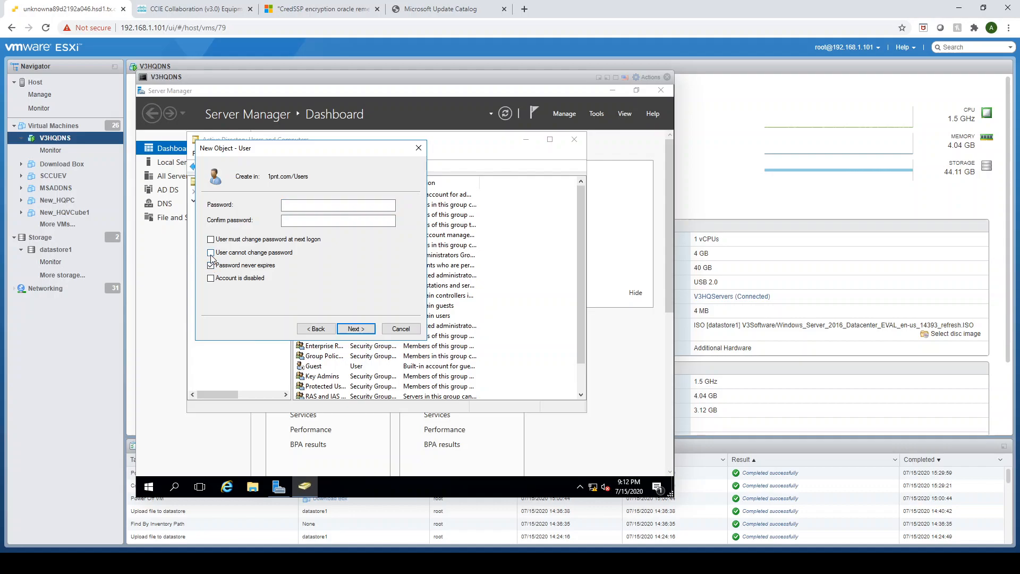
left_click(211, 254)
Enter and confirm the account password for HQ One and try to create the user.
left_click(298, 207)
type("1234567890")
key("Tab")
type("1234567890")
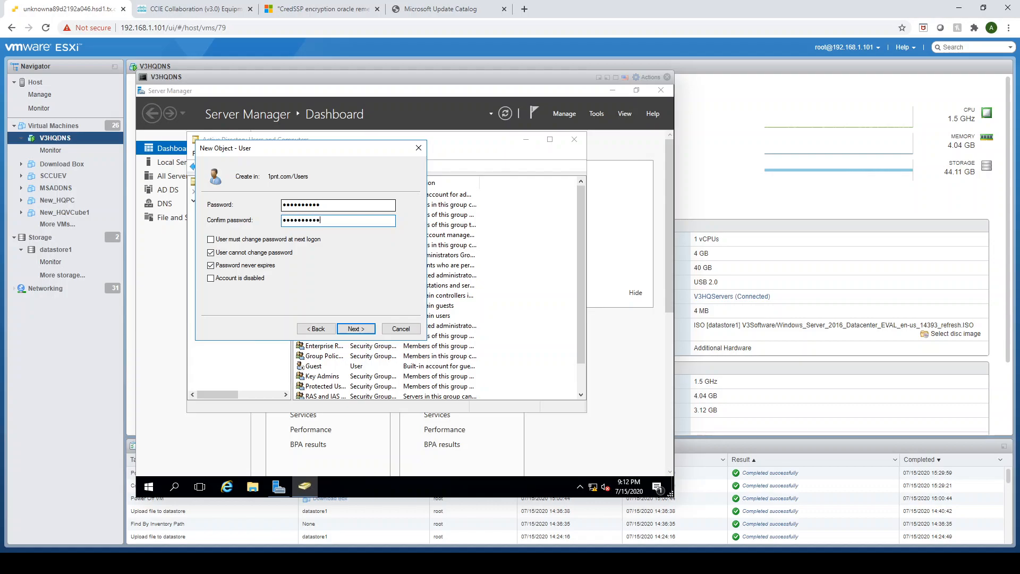
left_click(367, 333)
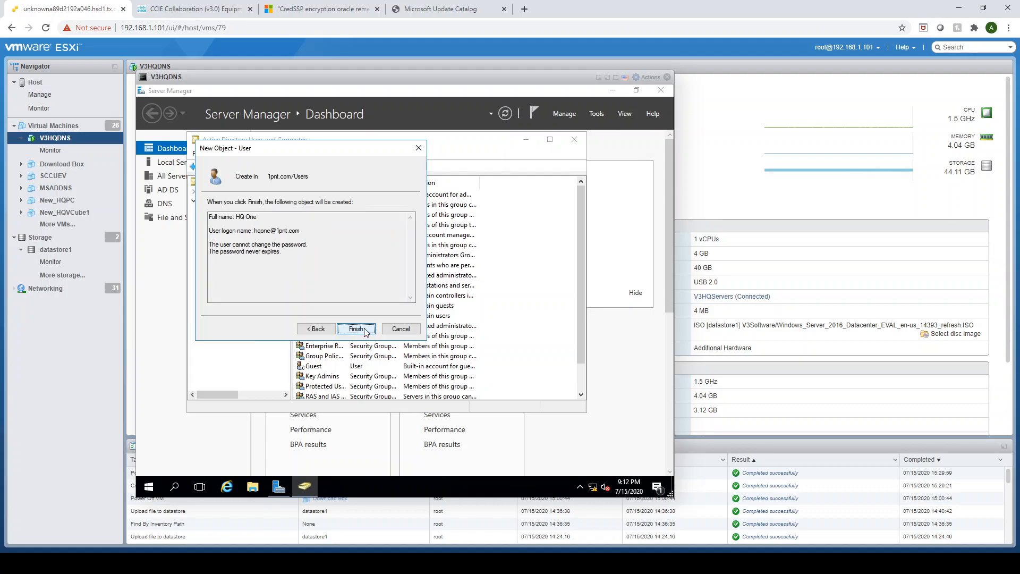
left_click(366, 330)
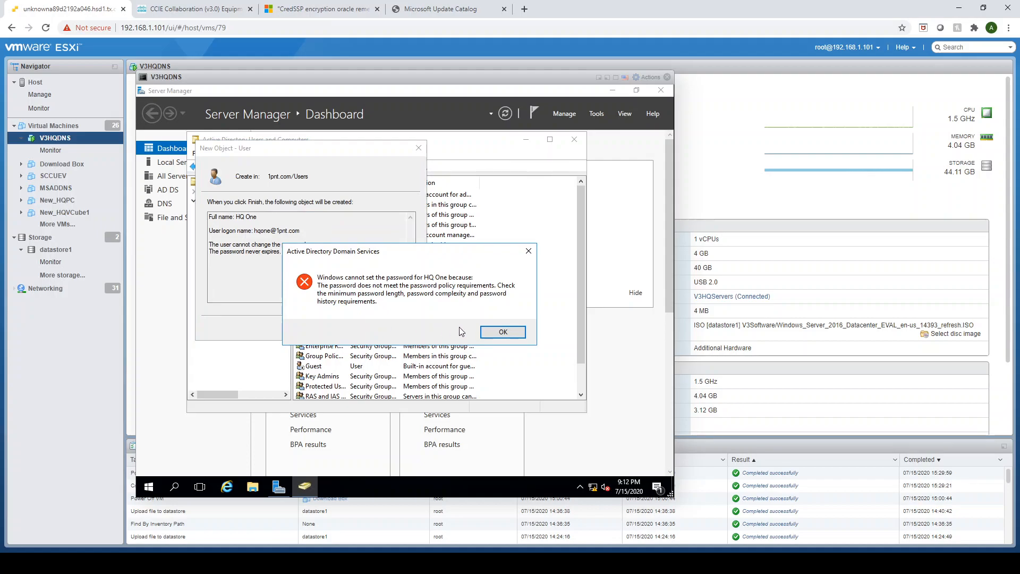
left_click(504, 332)
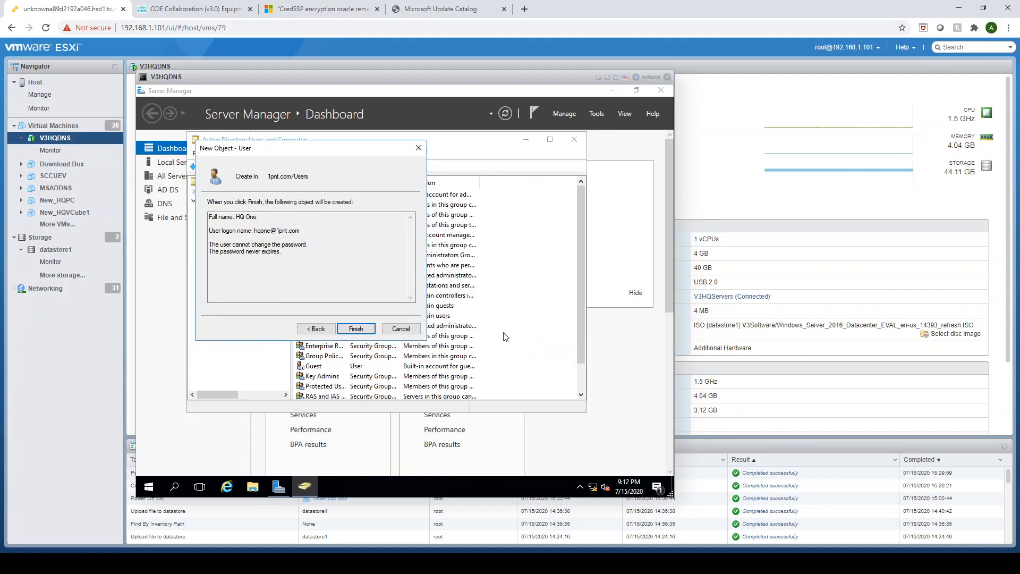
Go back to replace both password entries for HQ One with a different password, and finish creating the user.
left_click(316, 329)
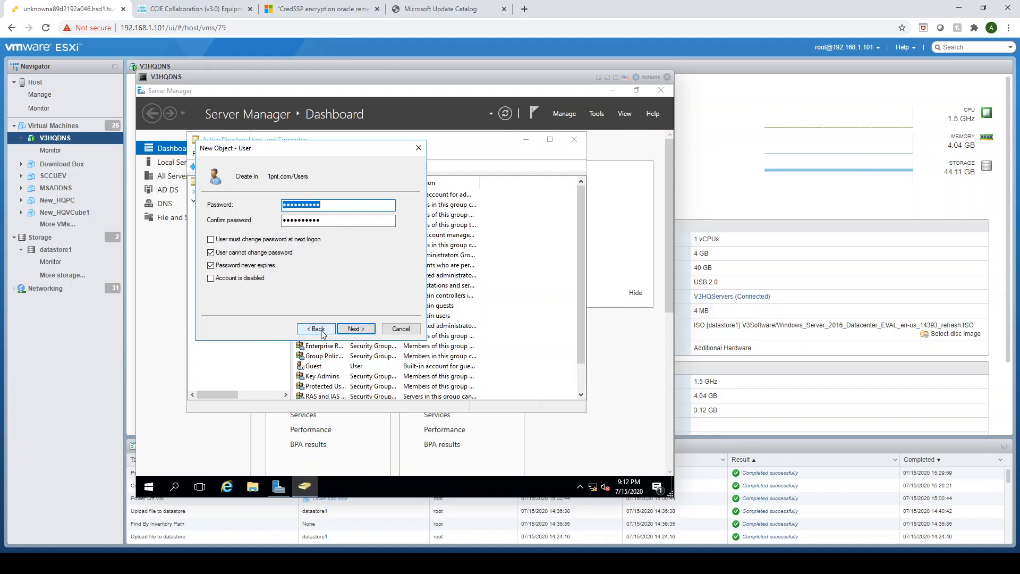
left_click(331, 204)
left_click_drag(331, 204, 283, 207)
key("BackSpace")
double_click(315, 222)
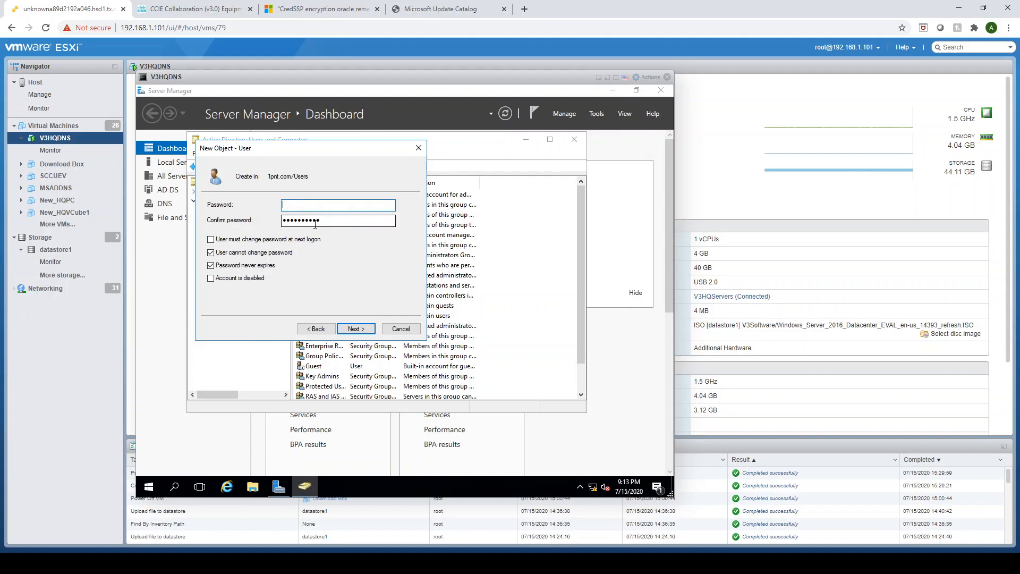
key("BackSpace")
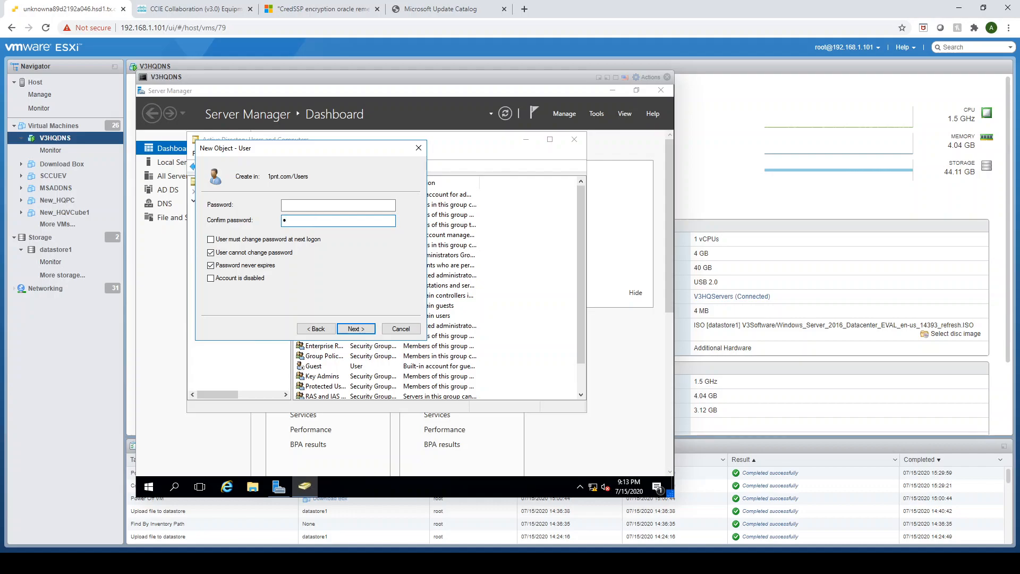
type("••••••••")
left_click(303, 205)
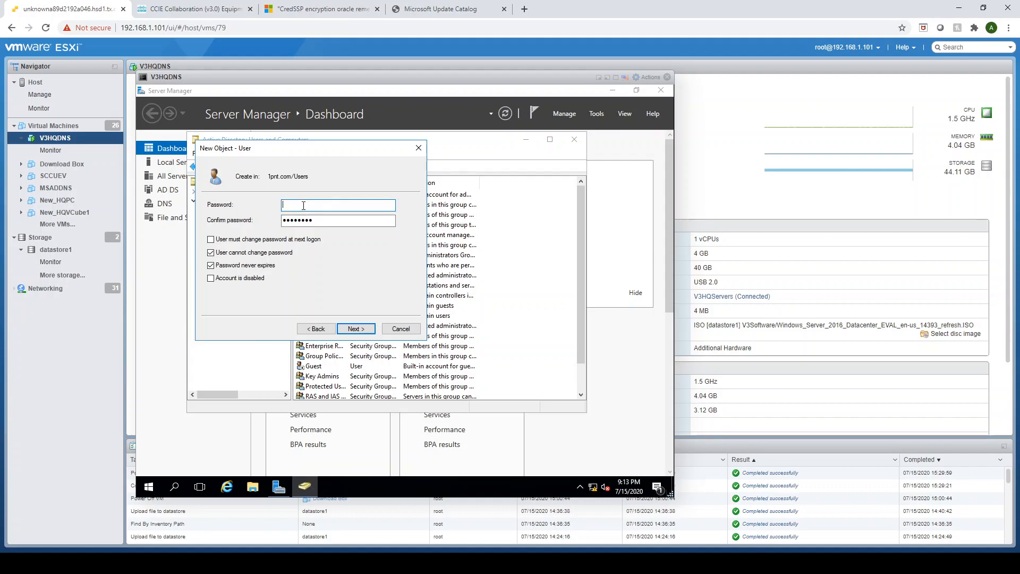
type("••••••••")
left_click(360, 330)
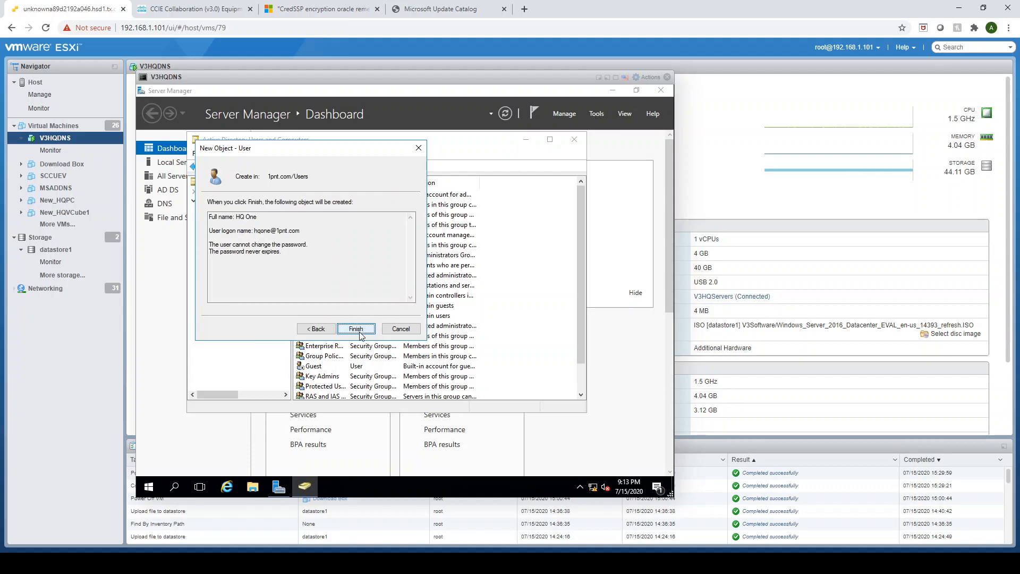
left_click(356, 329)
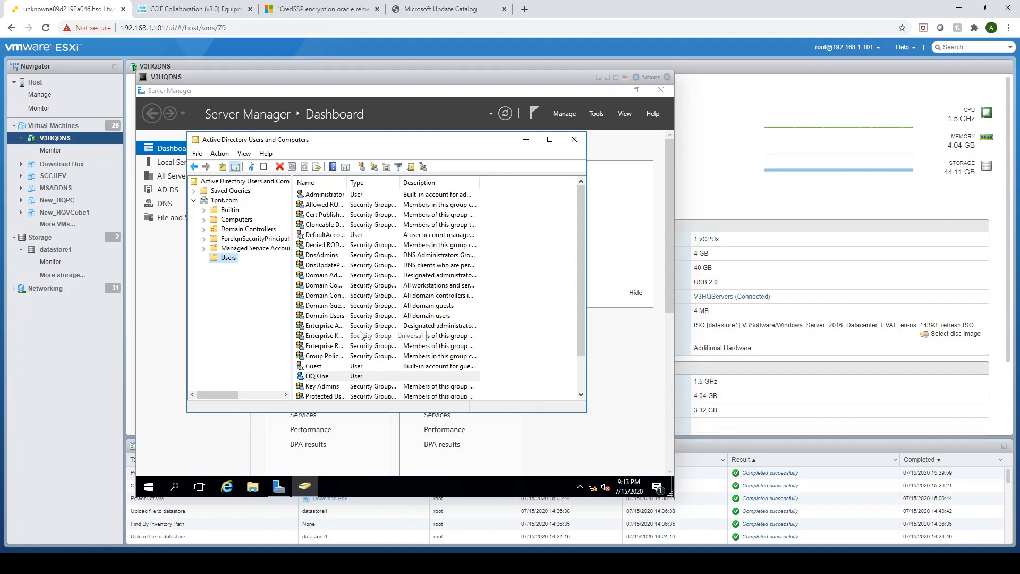